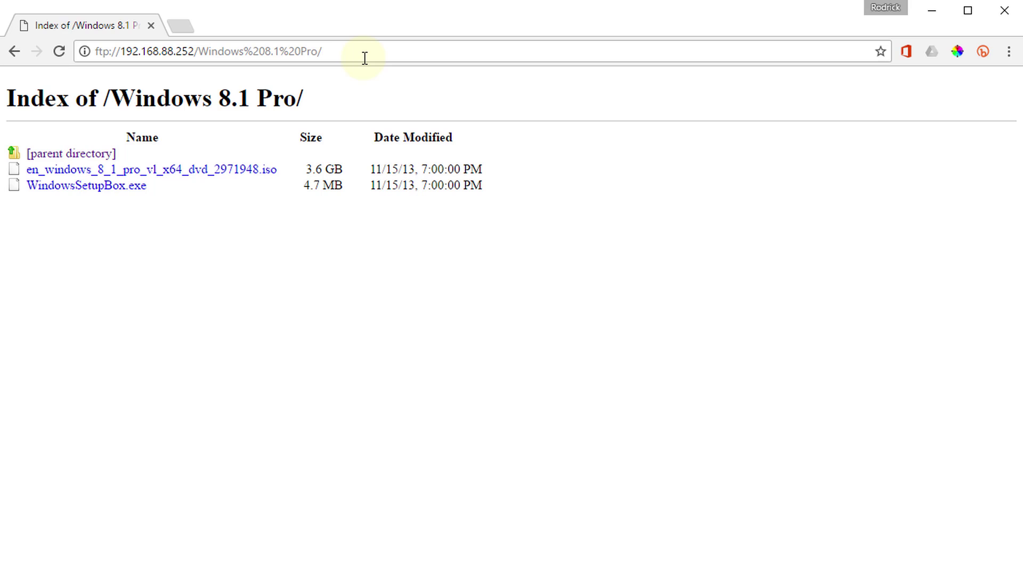
# Step: Reload the FTP listing and save the Windows 8.1 ISO to the Downloads folder
pyautogui.click(59, 52)
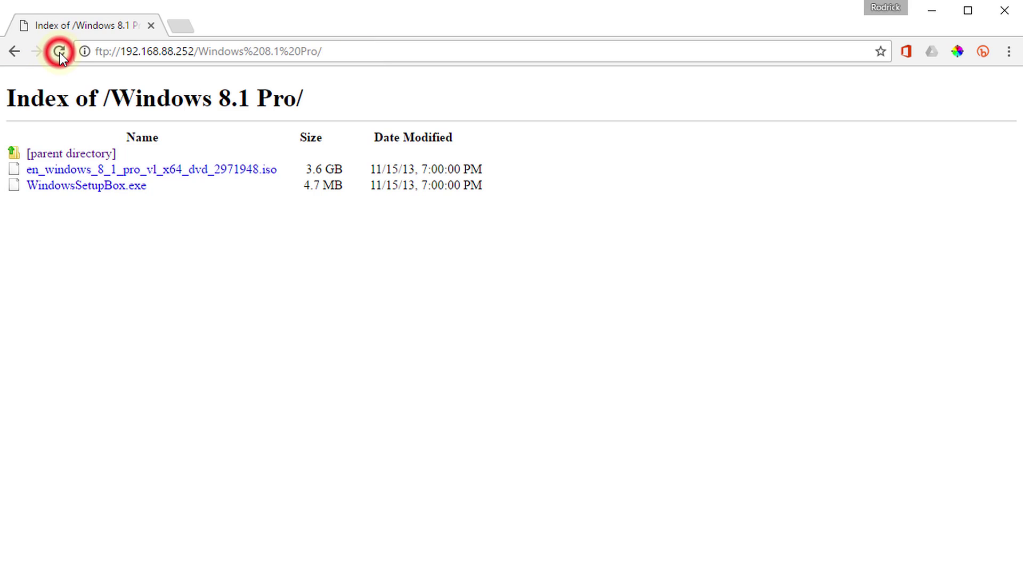
pyautogui.click(251, 171)
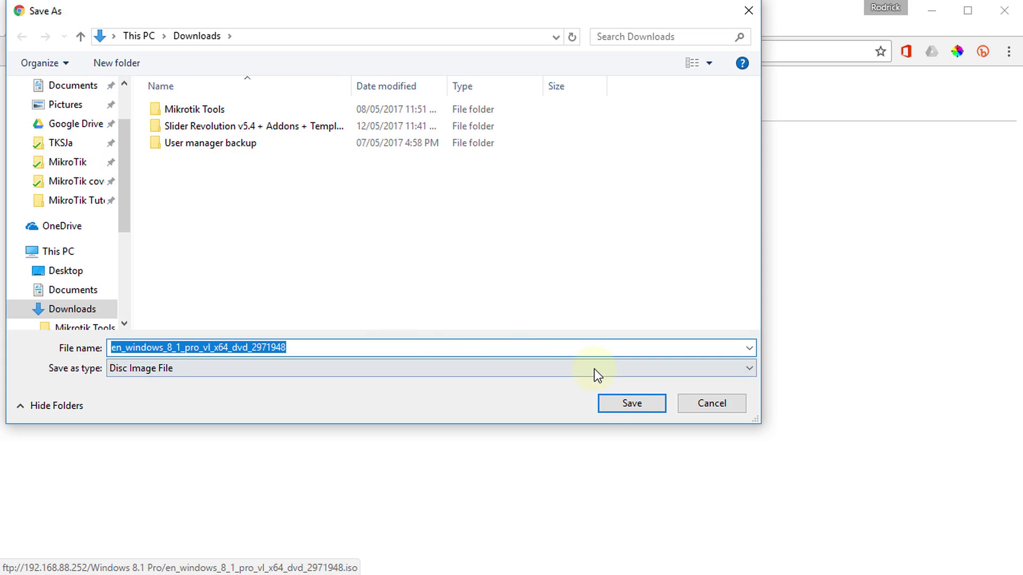
pyautogui.click(624, 405)
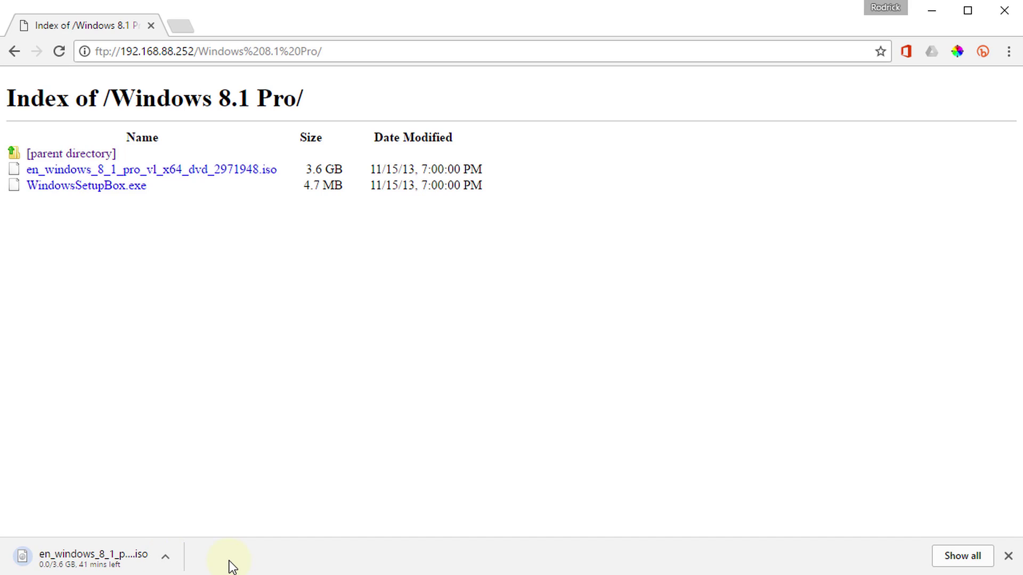
# Step: Cancel the running ISO download and close the download bar
pyautogui.click(166, 559)
pyautogui.click(211, 533)
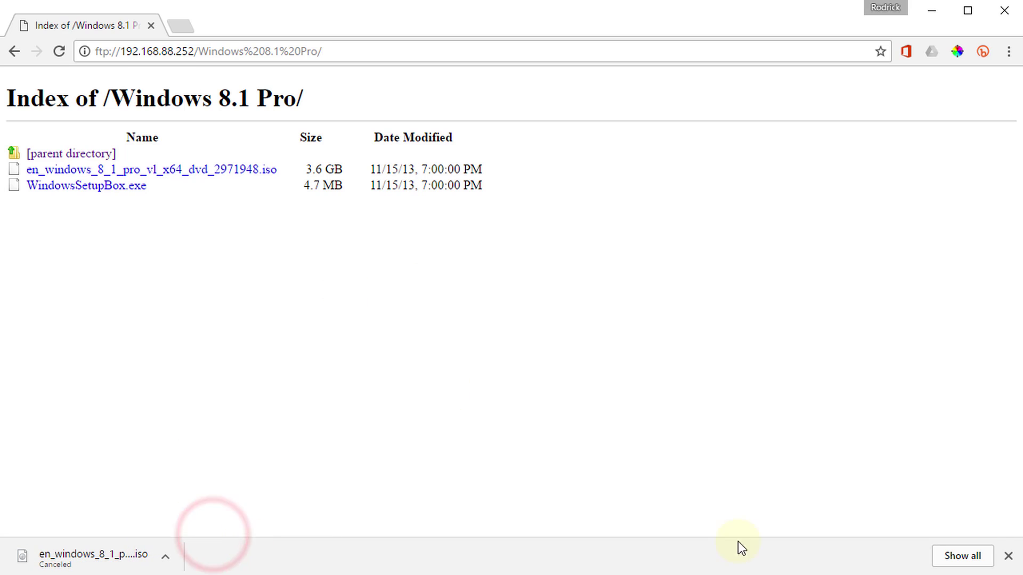
pyautogui.click(1006, 556)
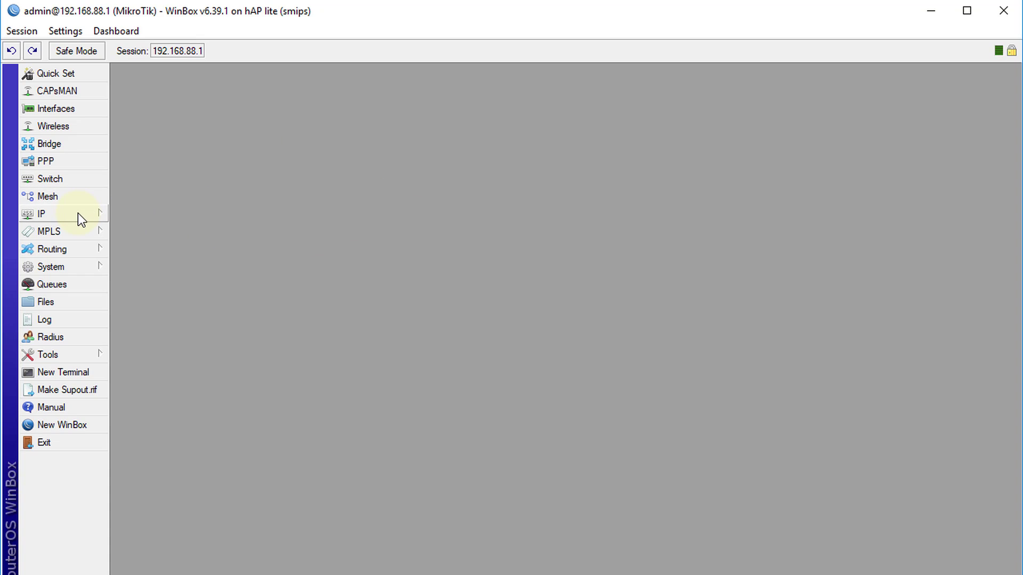
# Step: Enable Use IP Firewall in the Bridge settings and save them
pyautogui.click(75, 148)
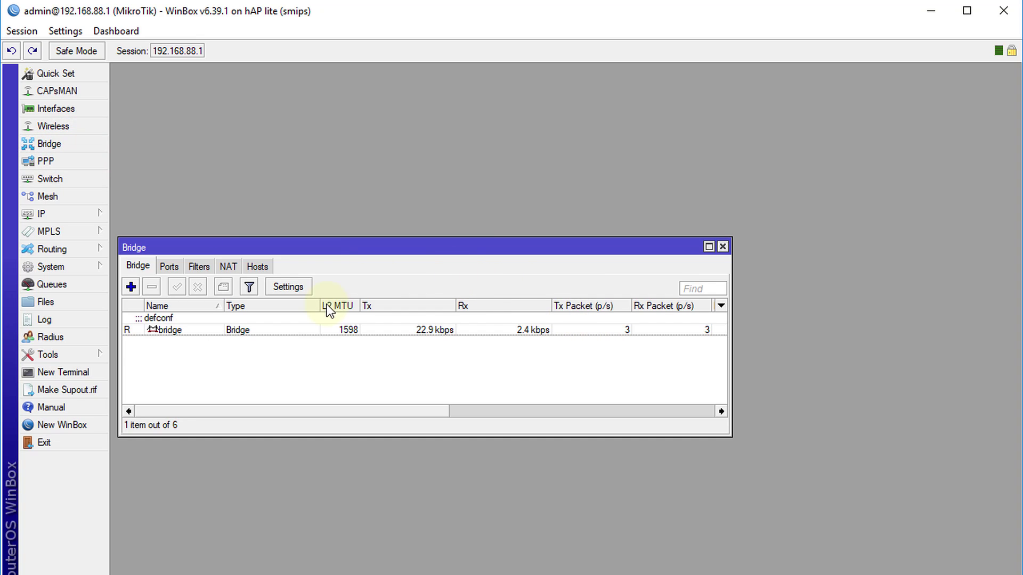
pyautogui.click(290, 287)
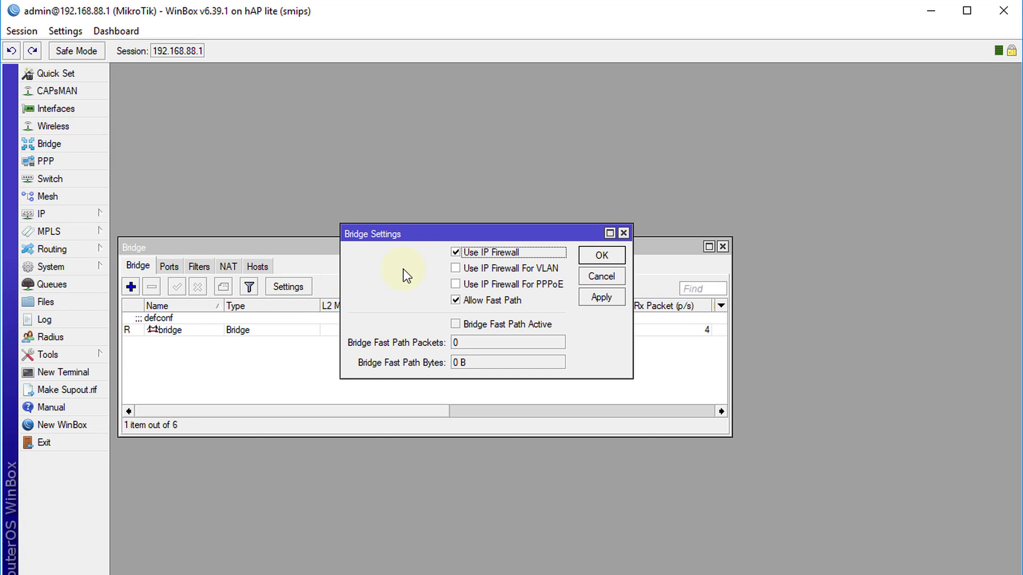
pyautogui.click(454, 252)
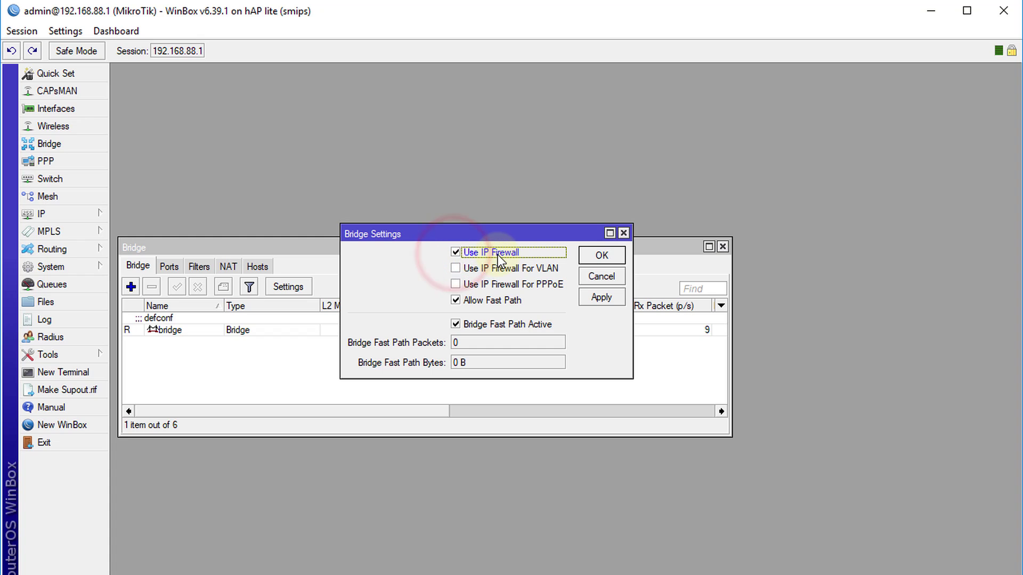
pyautogui.click(612, 260)
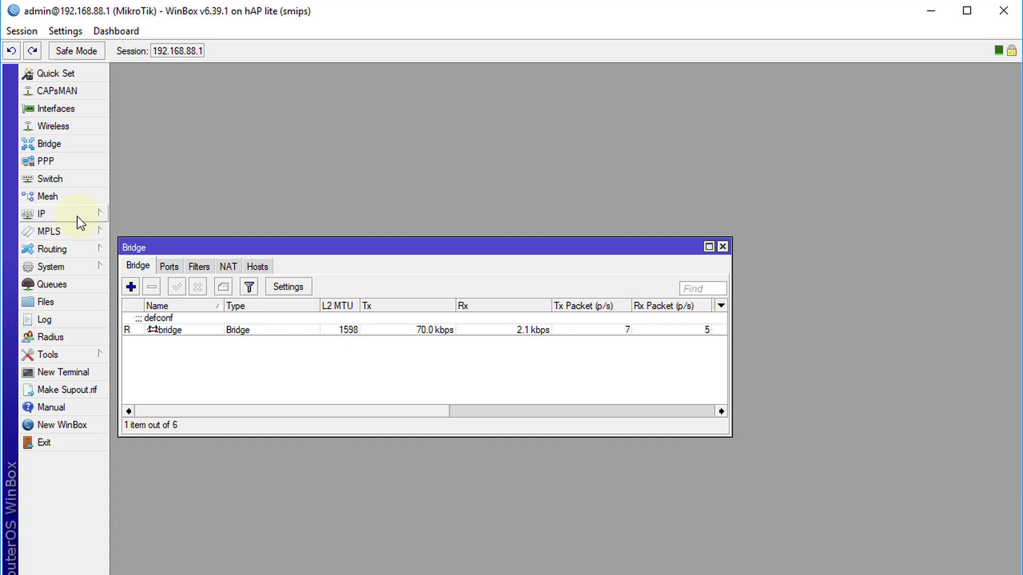
# Step: Untick Default Forward on wlan1's Wireless tab, apply it and close the properties
pyautogui.click(73, 127)
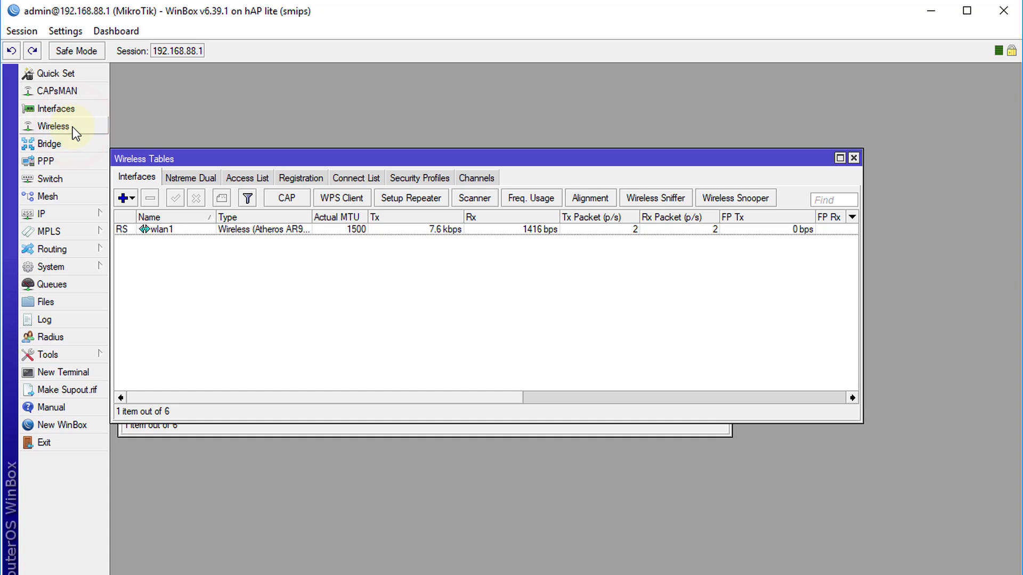
pyautogui.doubleClick(190, 232)
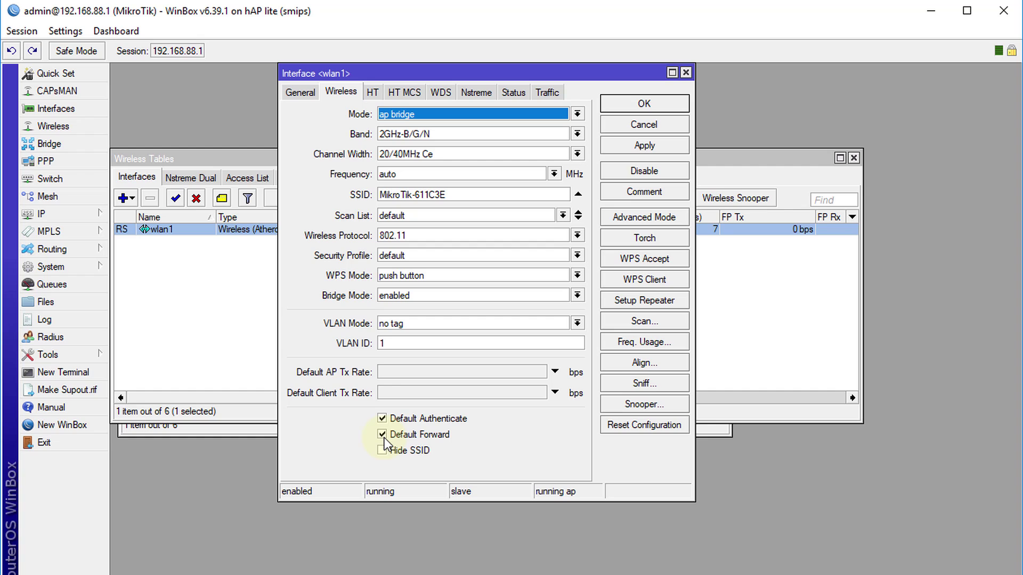
pyautogui.click(383, 436)
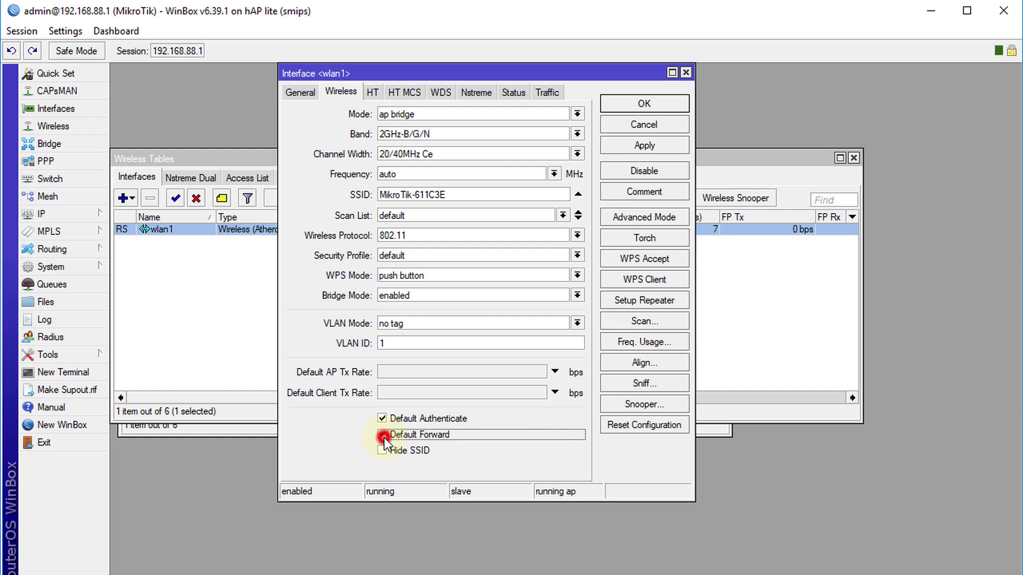
pyautogui.click(625, 149)
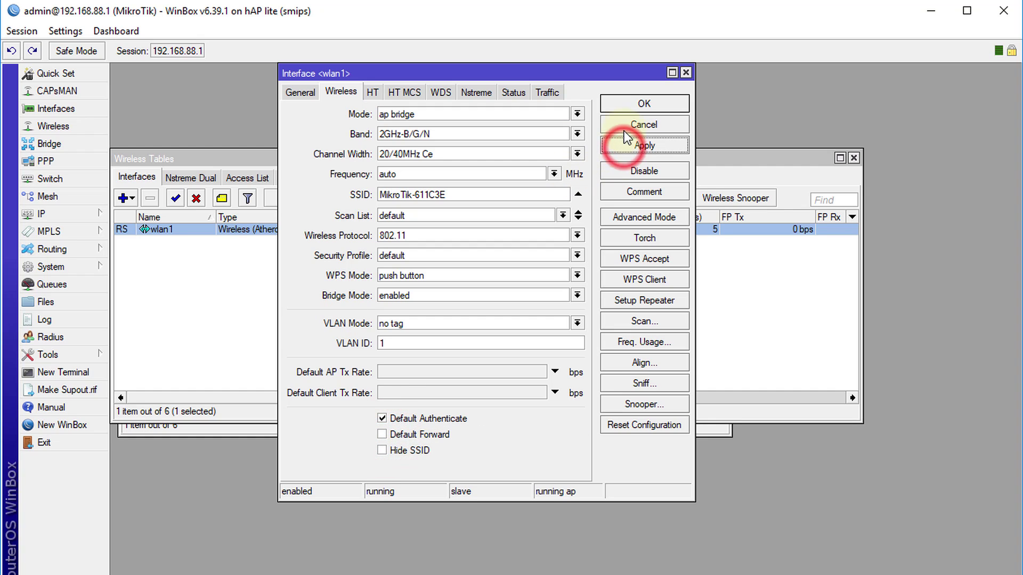
pyautogui.click(624, 110)
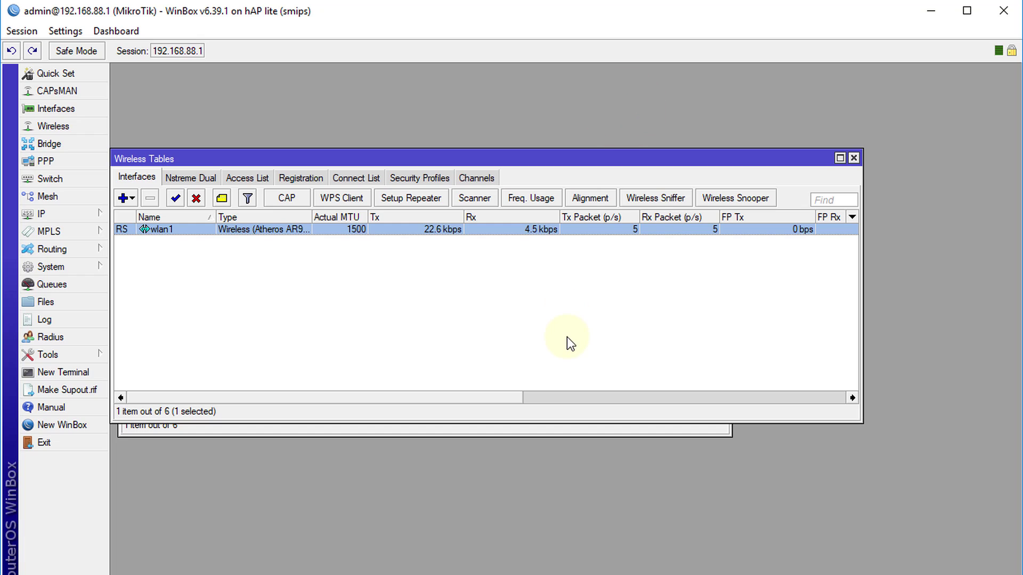
# Step: Remove the 'clients' entry (192.168.88.10-192.168.88.255) from IP > Firewall > Address Lists
pyautogui.click(57, 212)
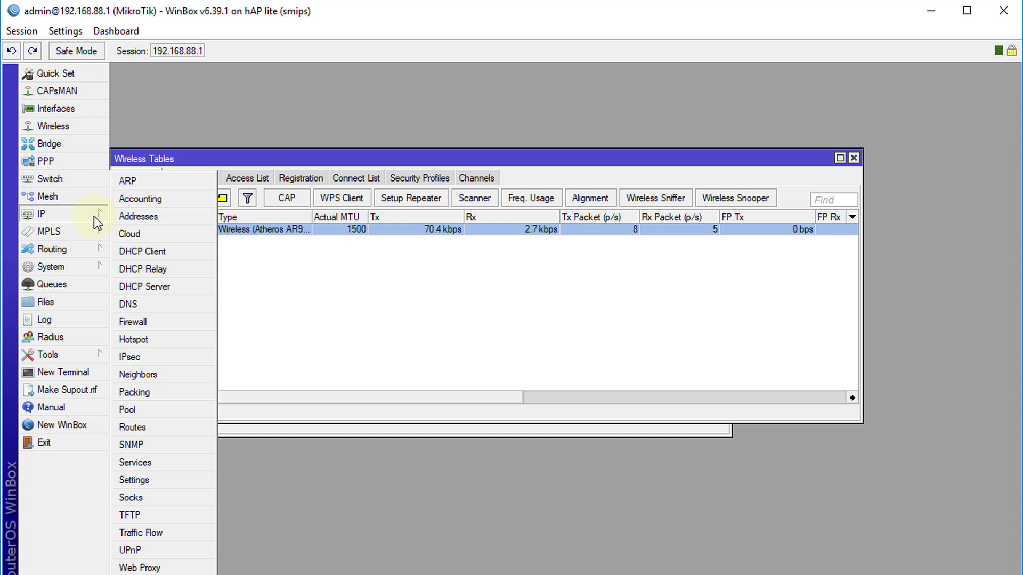
pyautogui.click(166, 326)
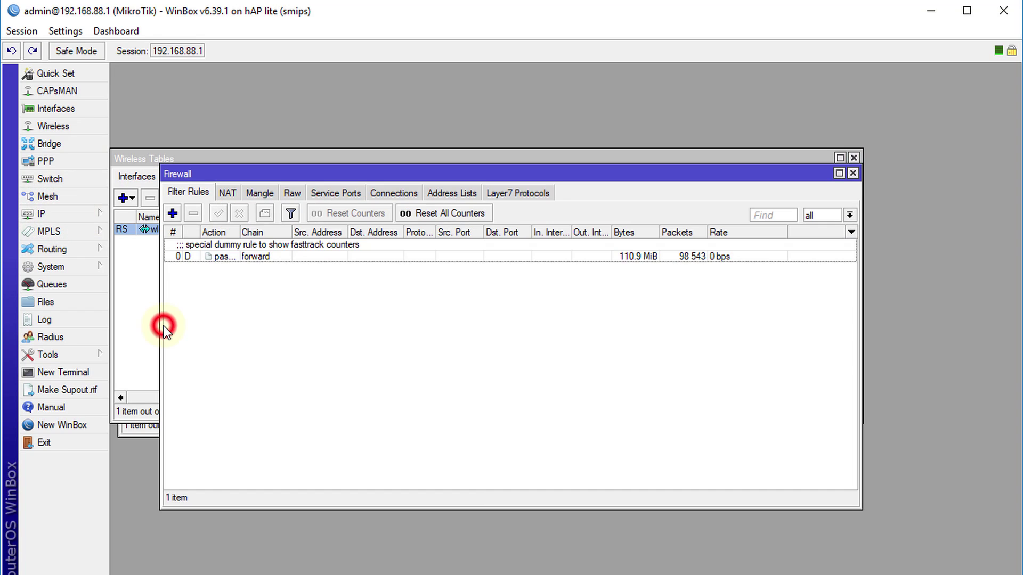
pyautogui.click(440, 193)
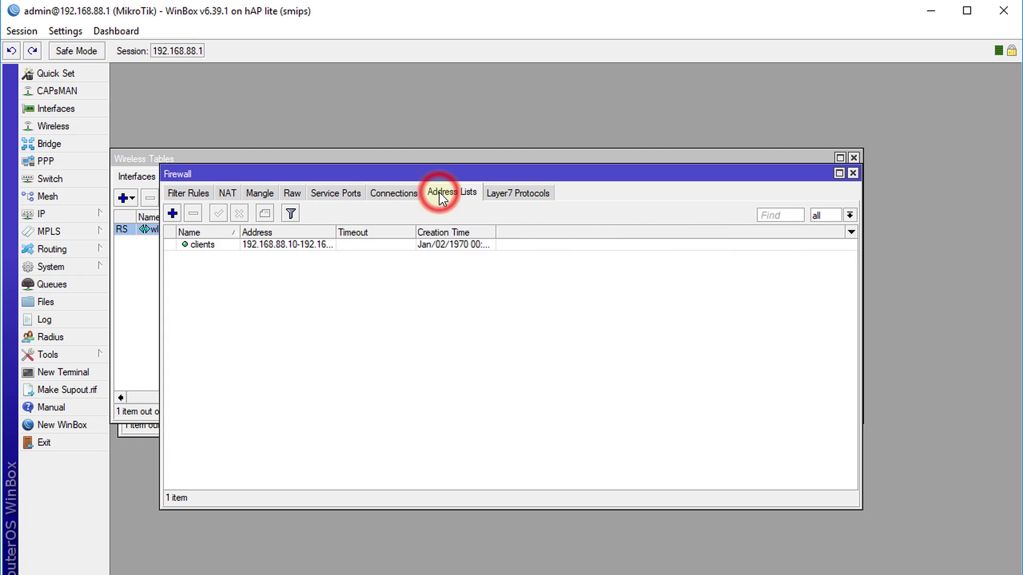
pyautogui.moveTo(336, 232); pyautogui.dragTo(387, 233)
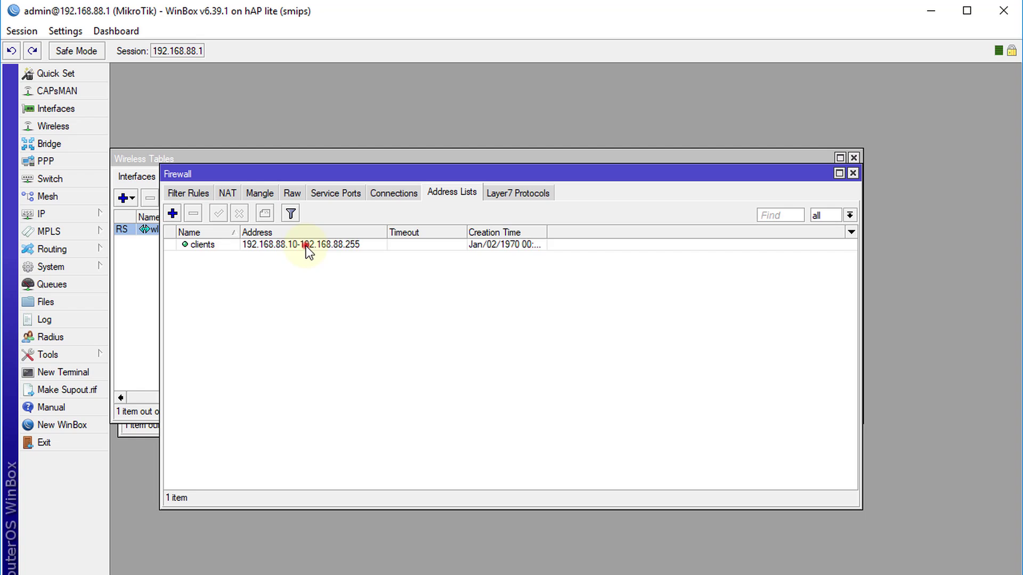
pyautogui.click(306, 245)
pyautogui.click(199, 214)
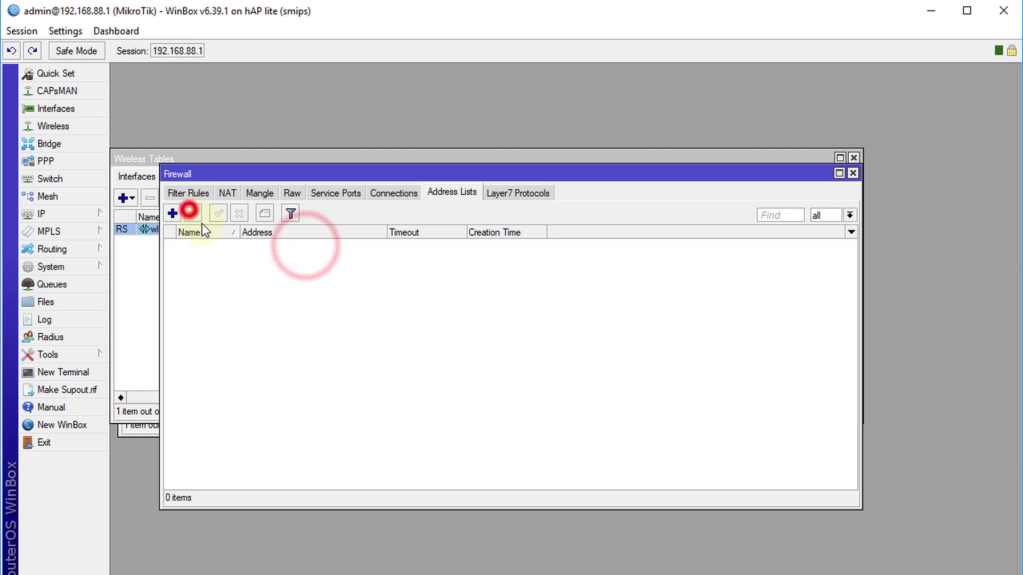
# Step: Add address-list entry 'client' for 192.168.88.10-192.168.88.255 and save it
pyautogui.click(173, 214)
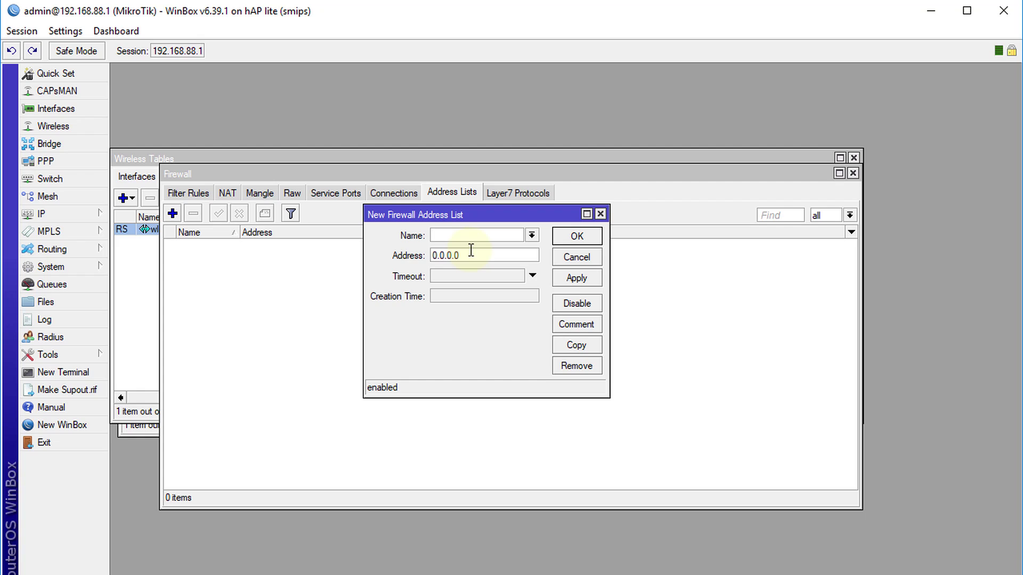
pyautogui.write('CLIENT')
pyautogui.moveTo(469, 235); pyautogui.dragTo(366, 238)
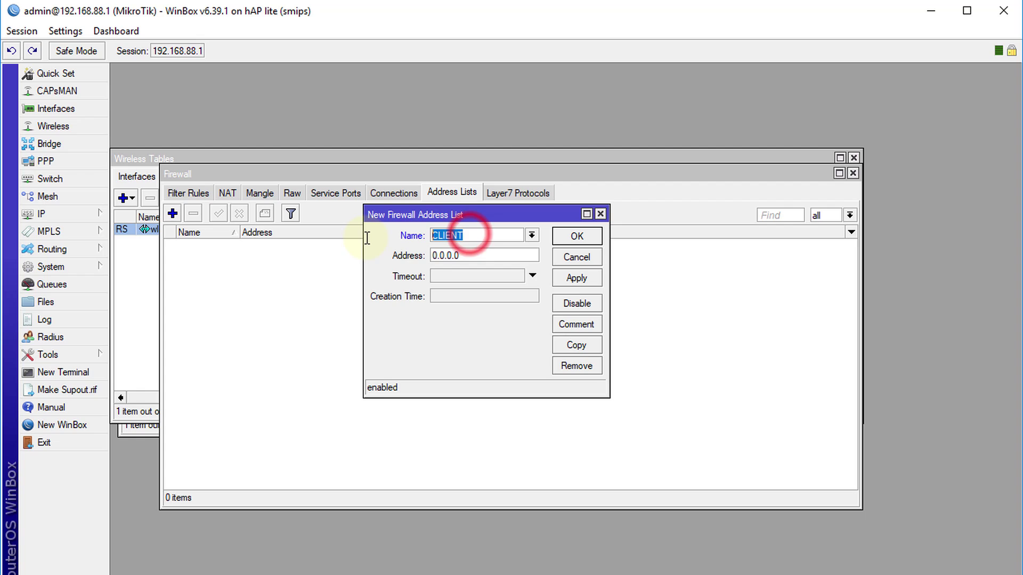
pyautogui.write('client')
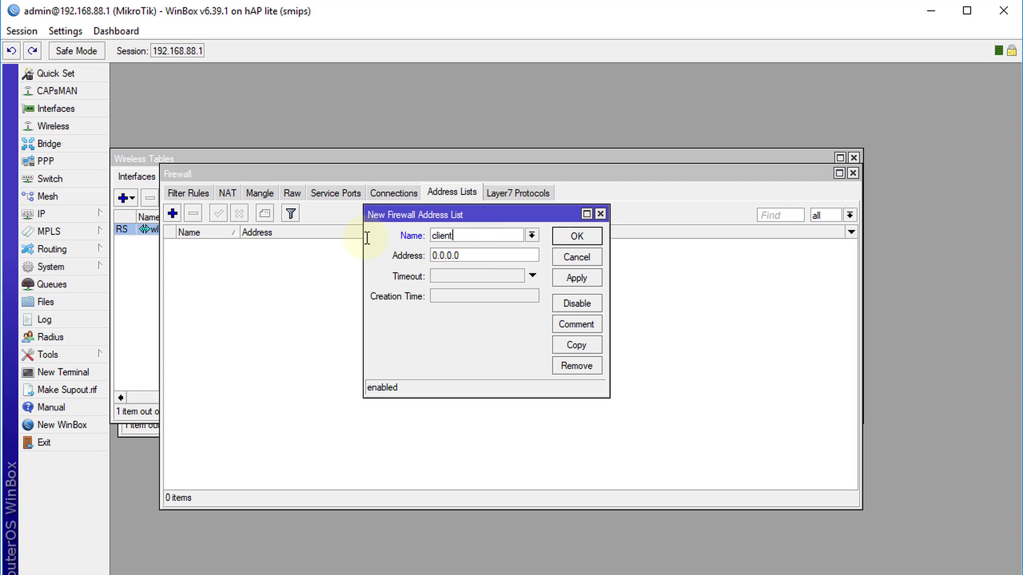
pyautogui.moveTo(473, 258); pyautogui.dragTo(367, 269)
pyautogui.write('192.168.88.10')
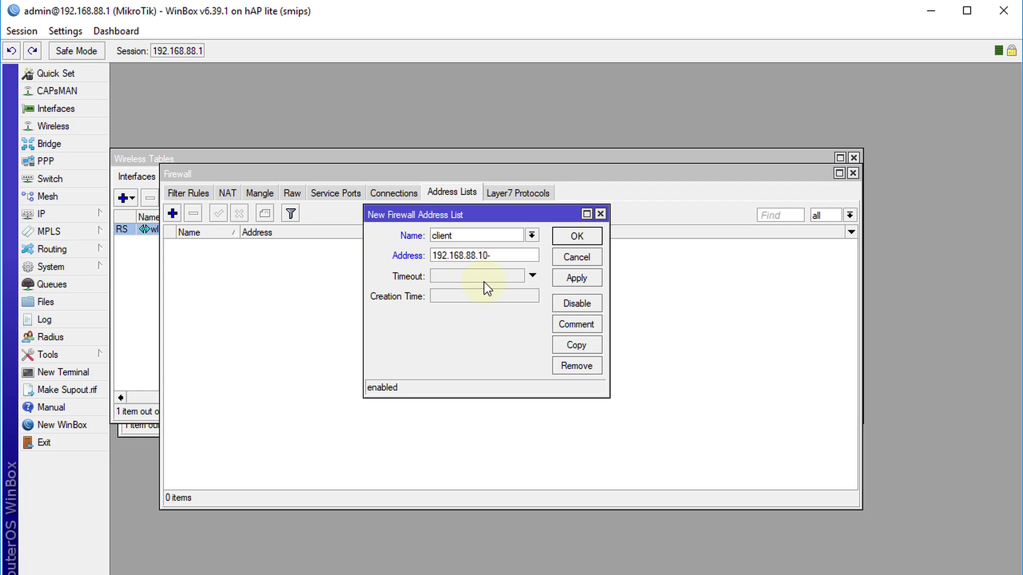
pyautogui.write('-192.168.88.255')
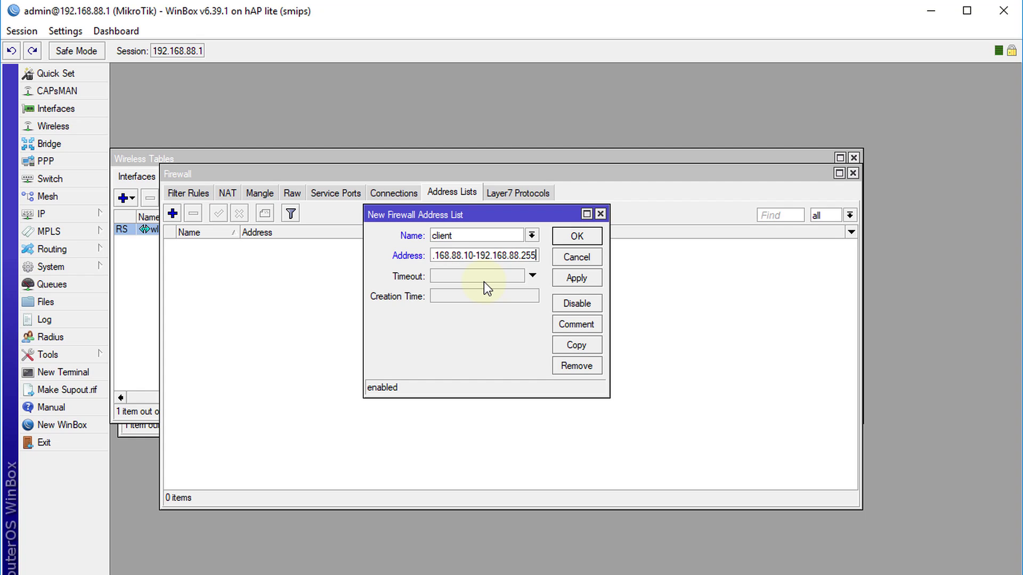
pyautogui.click(577, 277)
pyautogui.click(569, 235)
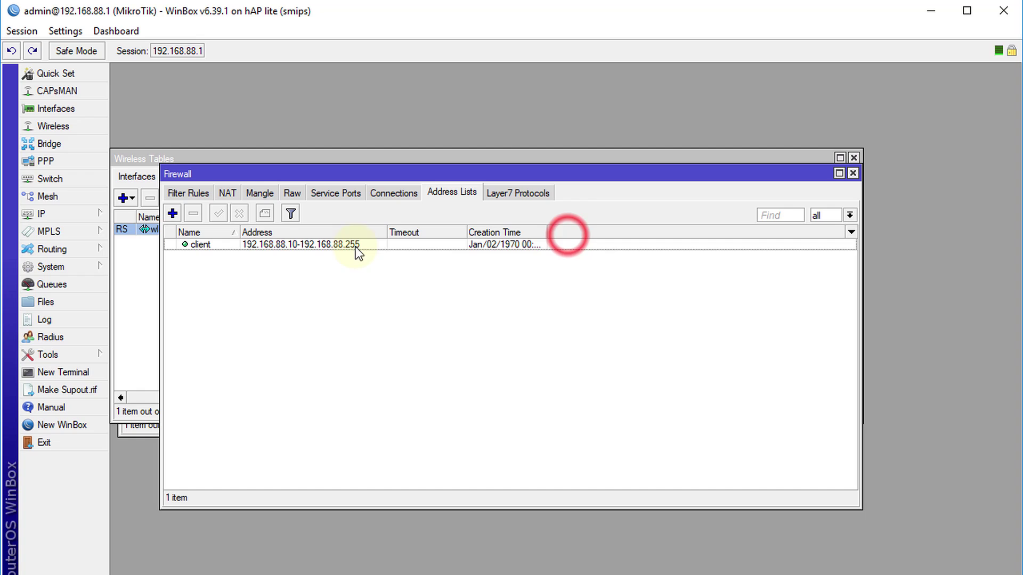
# Step: Start a new filter rule in the forward chain from the Filter Rules tab
pyautogui.click(203, 195)
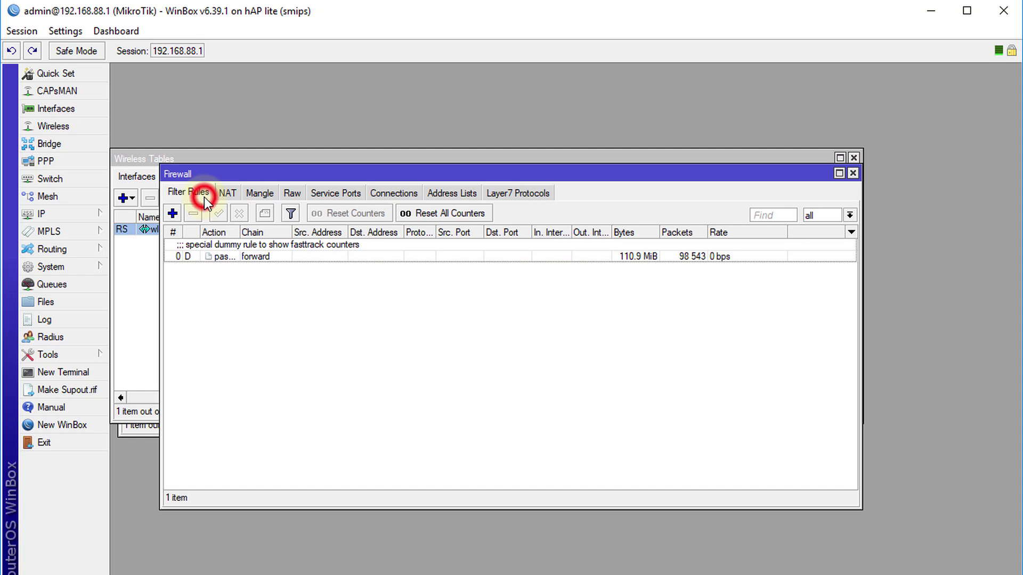
pyautogui.moveTo(360, 175); pyautogui.dragTo(362, 134)
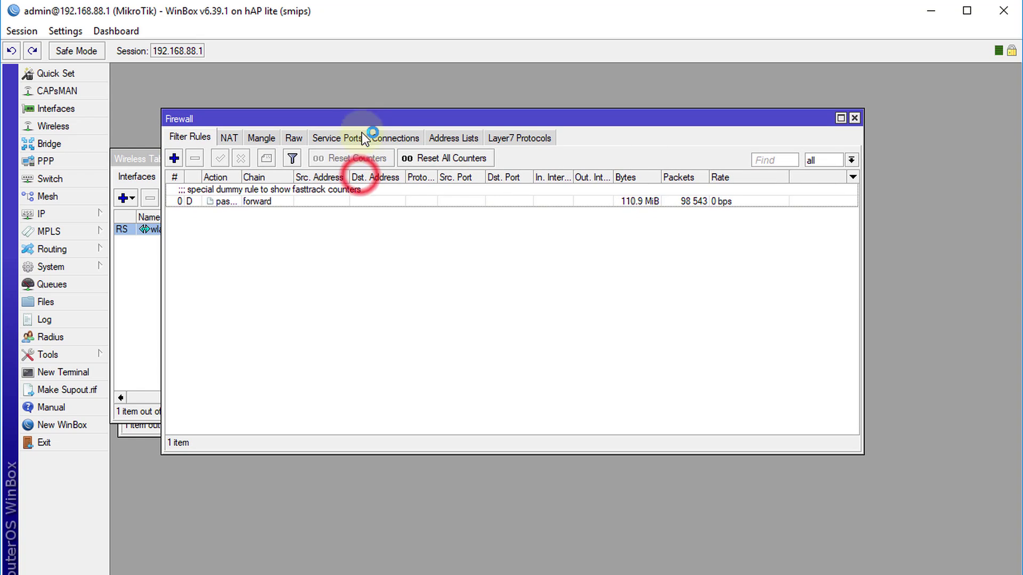
pyautogui.click(176, 158)
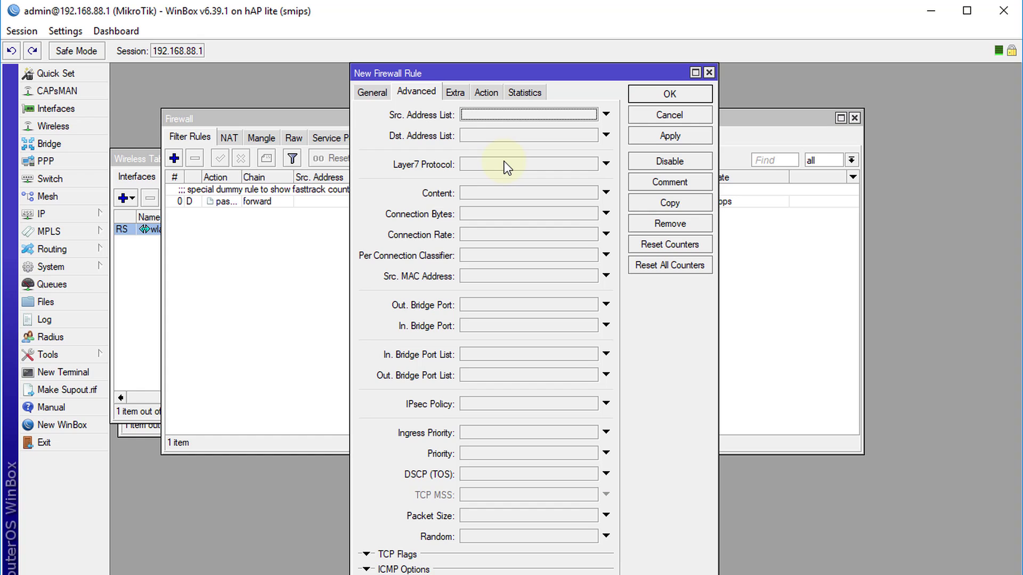
pyautogui.click(372, 93)
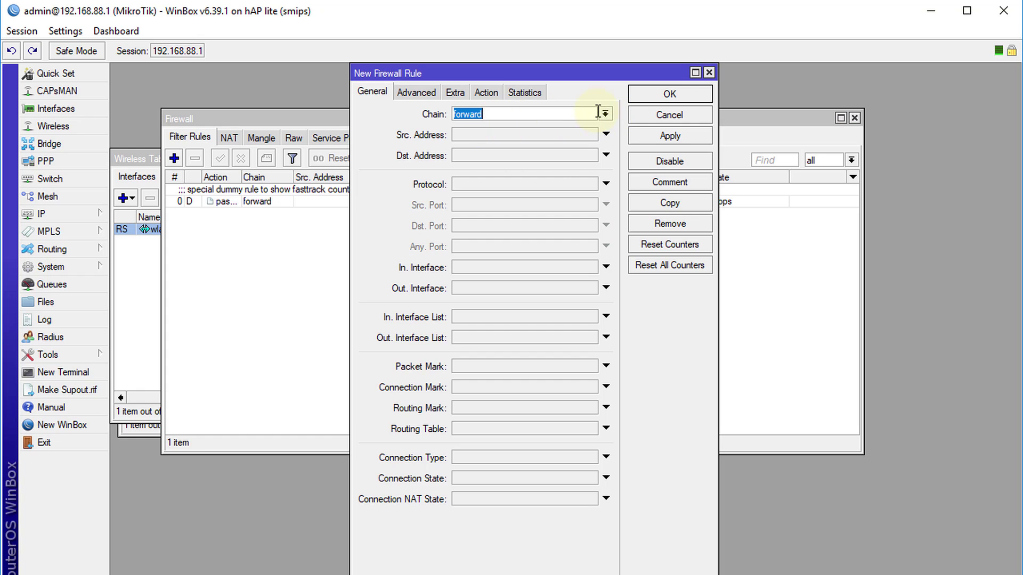
# Step: Set both Src. and Dst. Address List of the rule to client
pyautogui.click(428, 92)
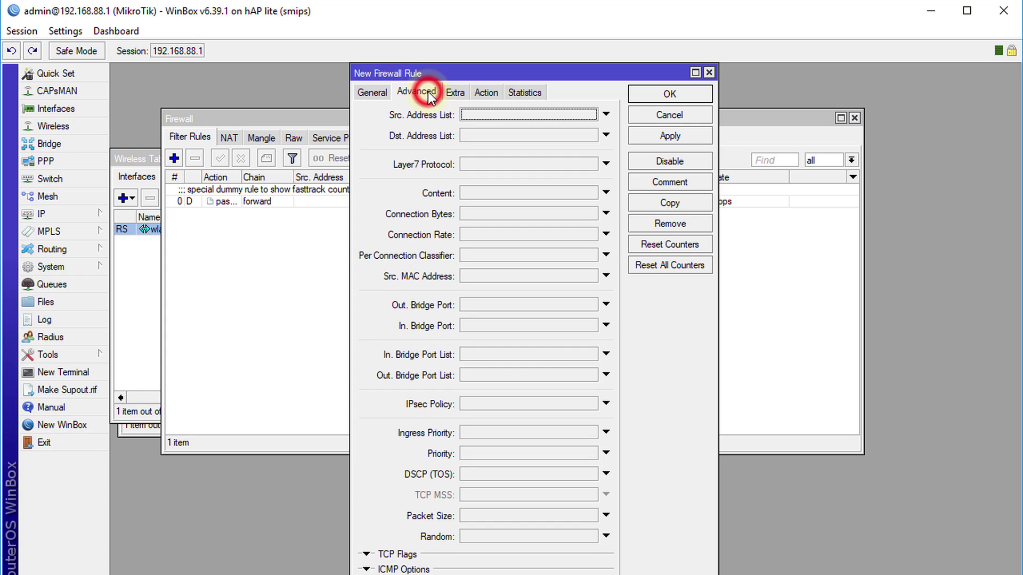
pyautogui.click(598, 115)
pyautogui.click(590, 115)
pyautogui.click(514, 130)
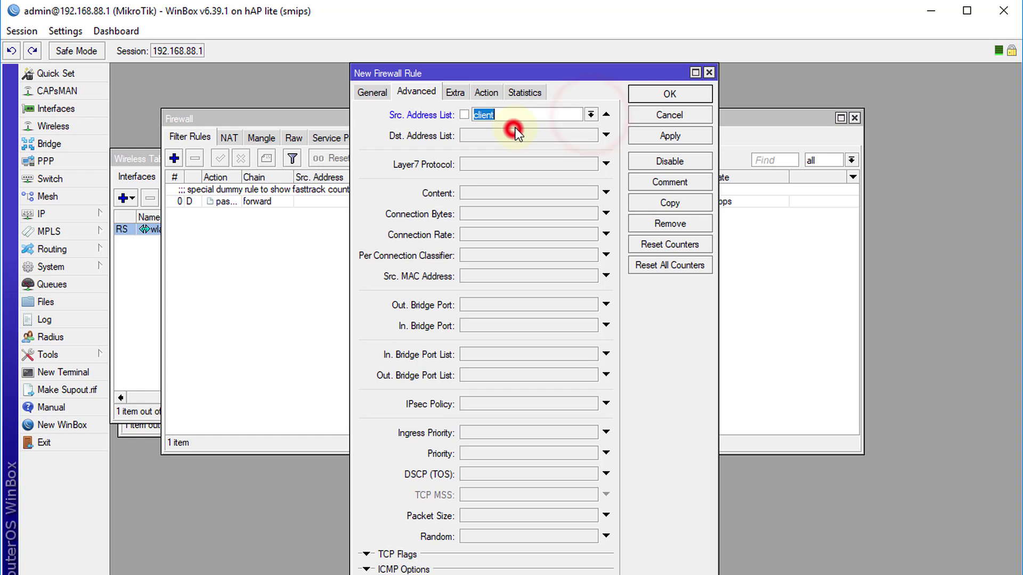
pyautogui.click(595, 136)
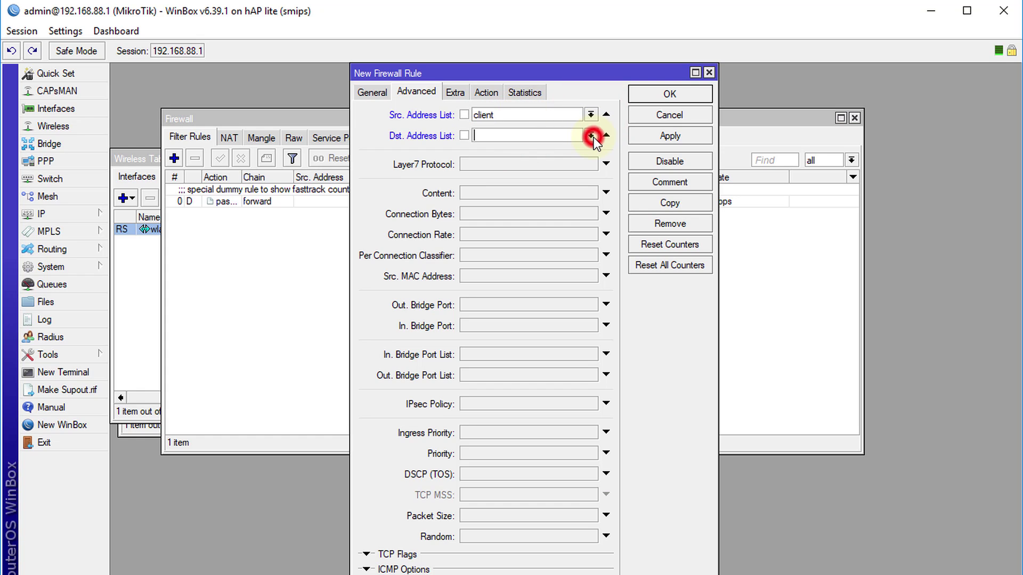
pyautogui.click(588, 136)
pyautogui.click(507, 146)
# Step: Set the rule's action to reject
pyautogui.click(486, 91)
pyautogui.click(503, 114)
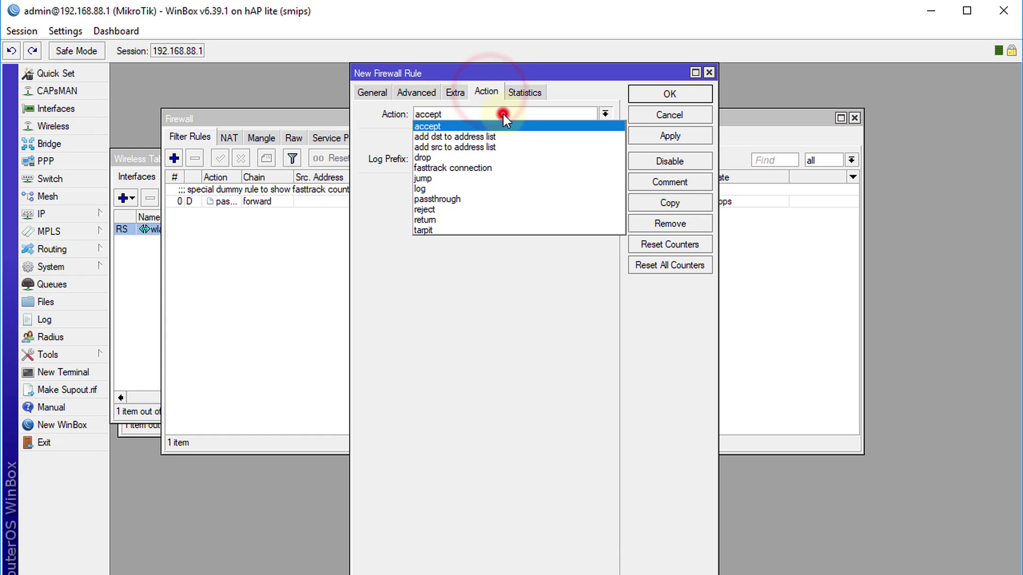
pyautogui.click(478, 212)
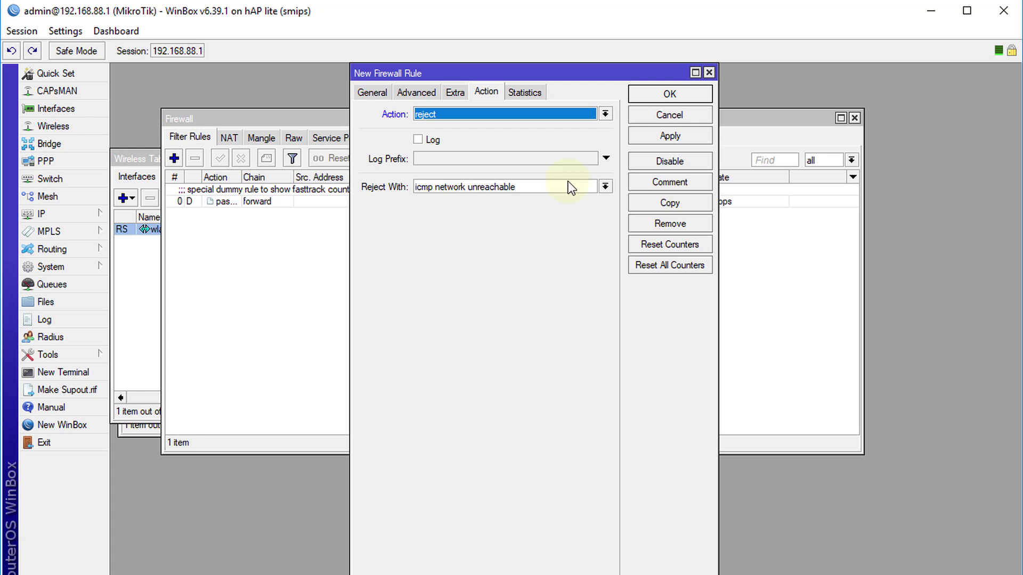
# Step: Comment the rule 'Client isolation' and save it to the filter rules
pyautogui.click(670, 181)
pyautogui.write('C')
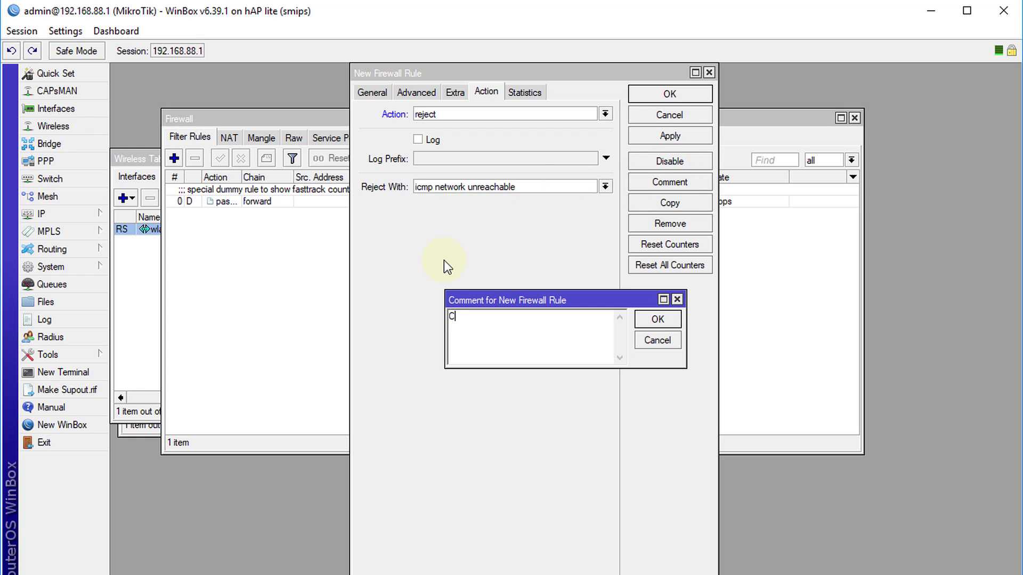
pyautogui.write('lient isolation')
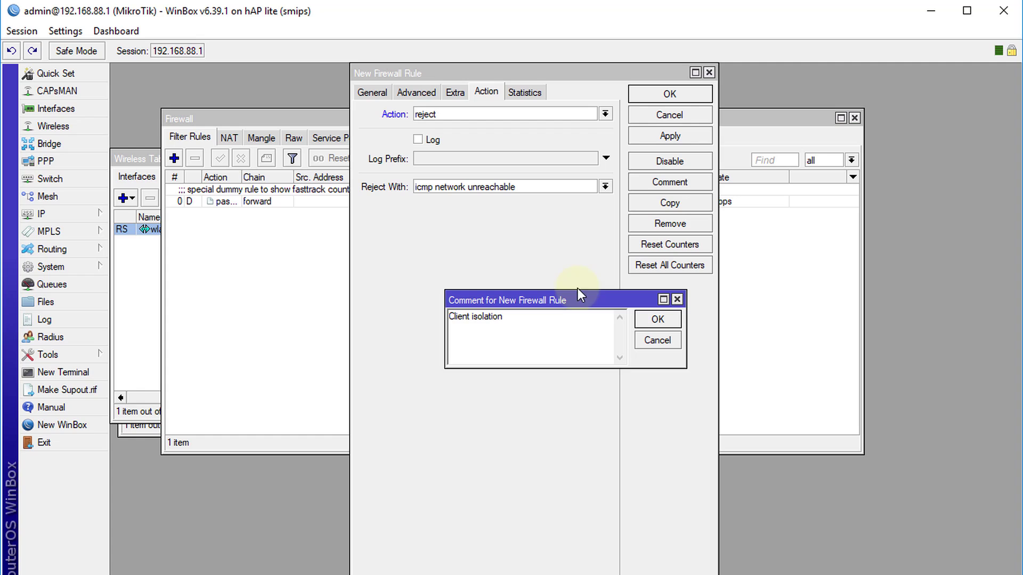
pyautogui.click(649, 317)
pyautogui.click(666, 93)
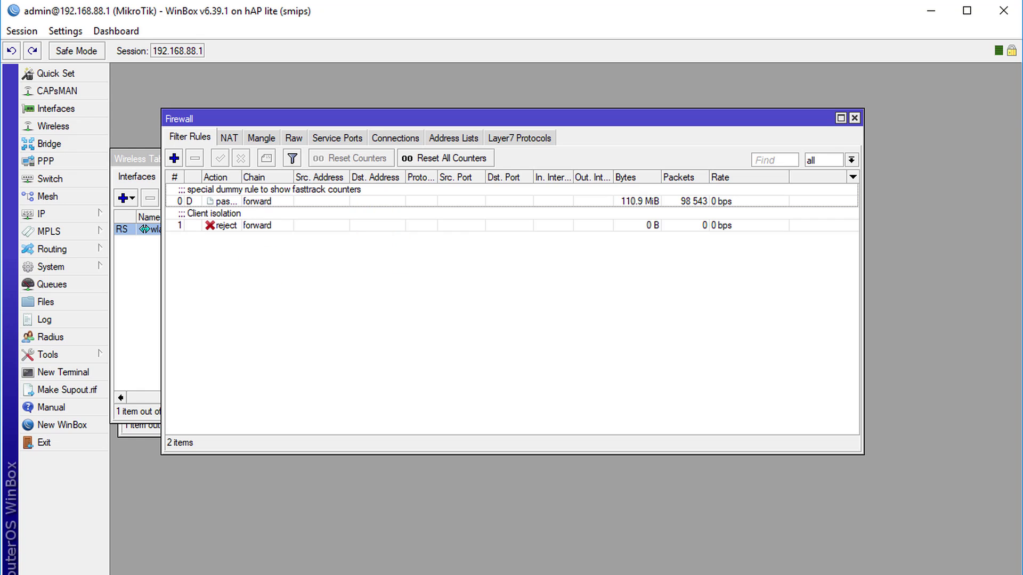
# Step: Reload the ftp://192.168.88.252 listing in Chrome to test the connection
pyautogui.click(348, 570)
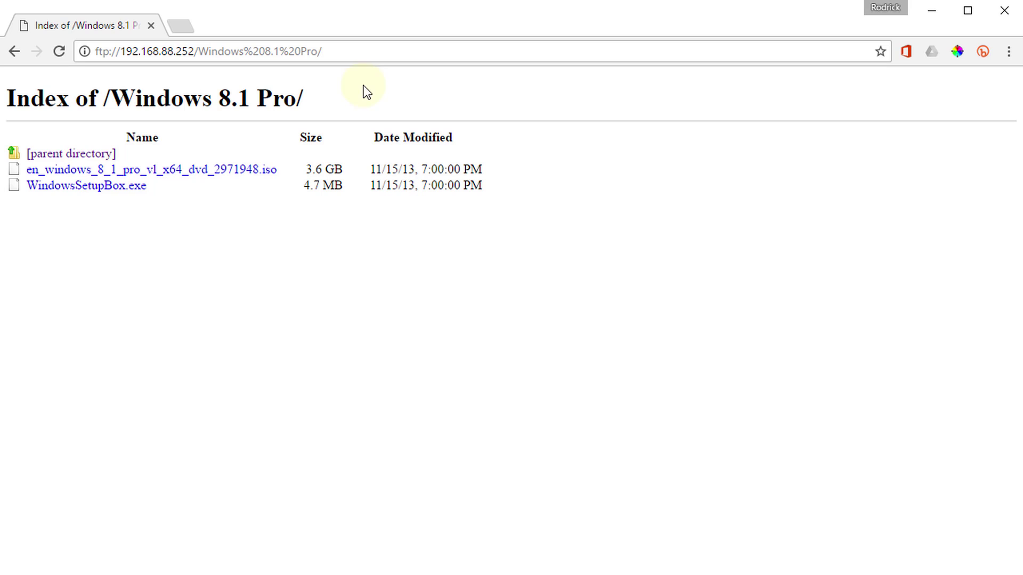
pyautogui.click(61, 55)
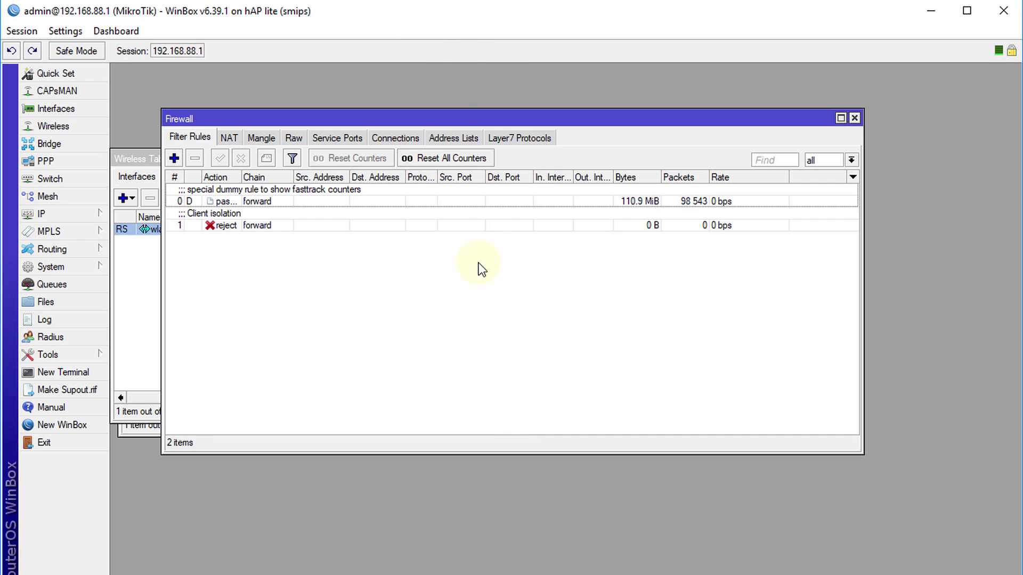
# Step: Select the Client isolation rule and watch its counters reach 234 B over 3 packets
pyautogui.click(429, 225)
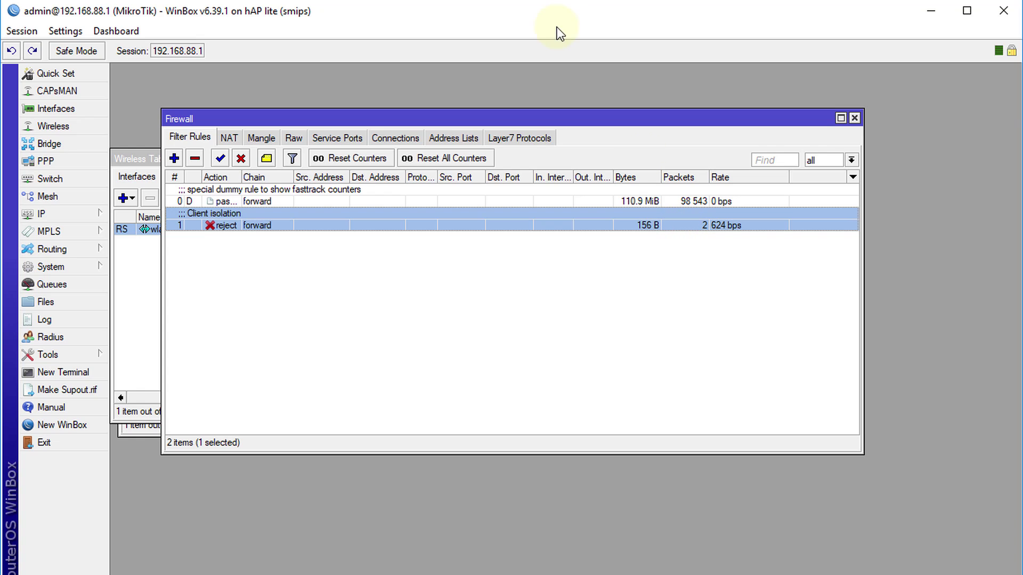
pyautogui.moveTo(564, 14)
pyautogui.mouseDown()
pyautogui.moveTo(584, 212)
pyautogui.moveTo(707, 88)
pyautogui.moveTo(562, 26)
pyautogui.moveTo(563, 16)
pyautogui.mouseUp()
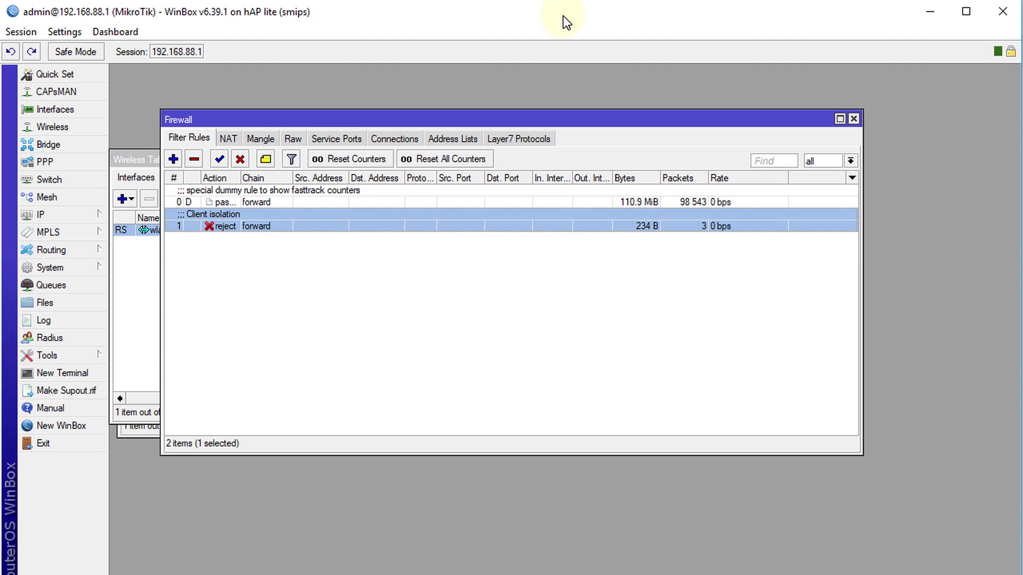
# Step: Open wlan1's settings from Wireless Tables and close them with Cancel
pyautogui.doubleClick(149, 231)
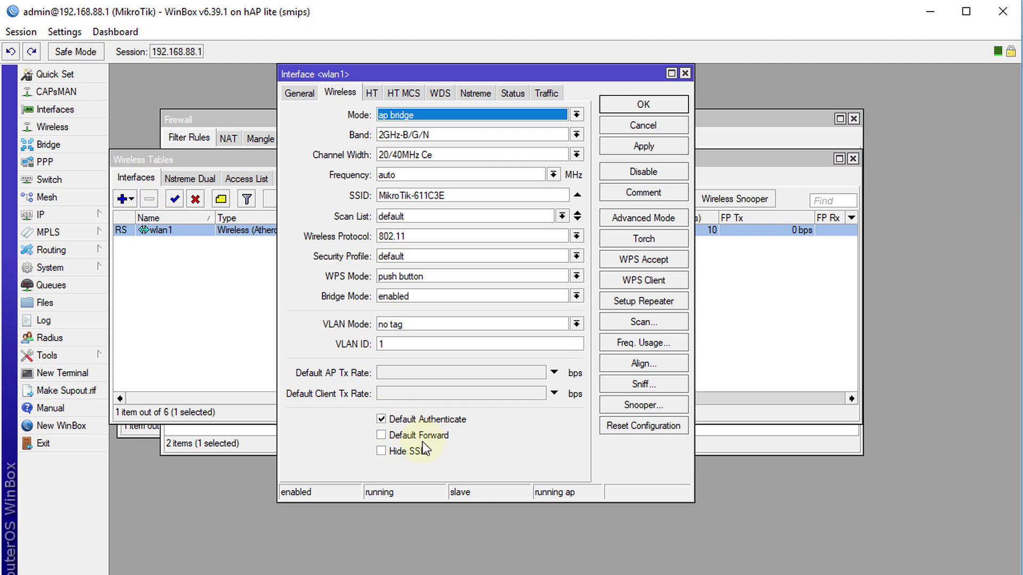
pyautogui.click(630, 128)
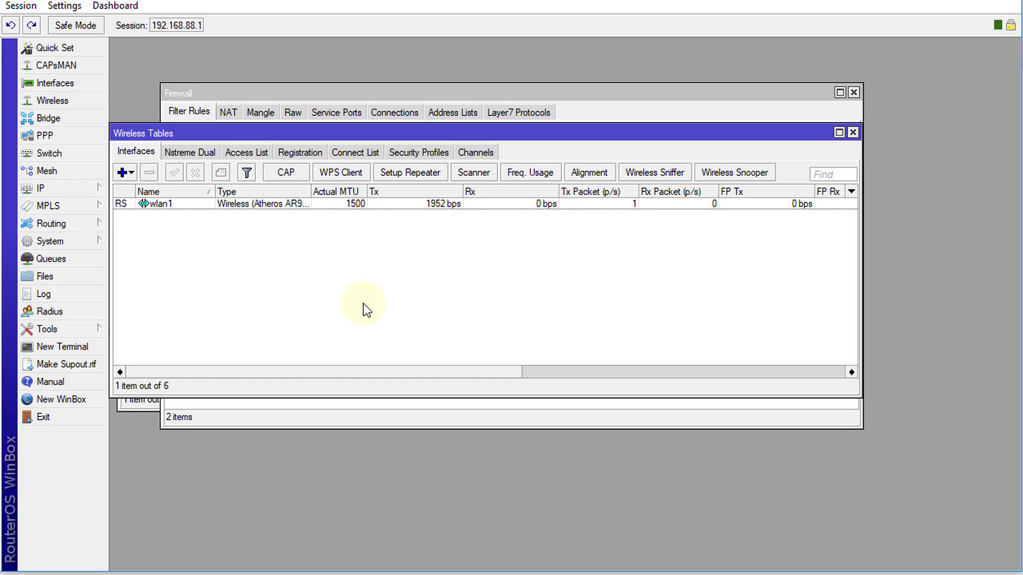
# Step: Deselect wlan1, then show the Interface List and select ether2-master to compare traffic
pyautogui.click(363, 330)
pyautogui.click(55, 82)
pyautogui.moveTo(515, 255); pyautogui.dragTo(528, 188)
pyautogui.click(418, 300)
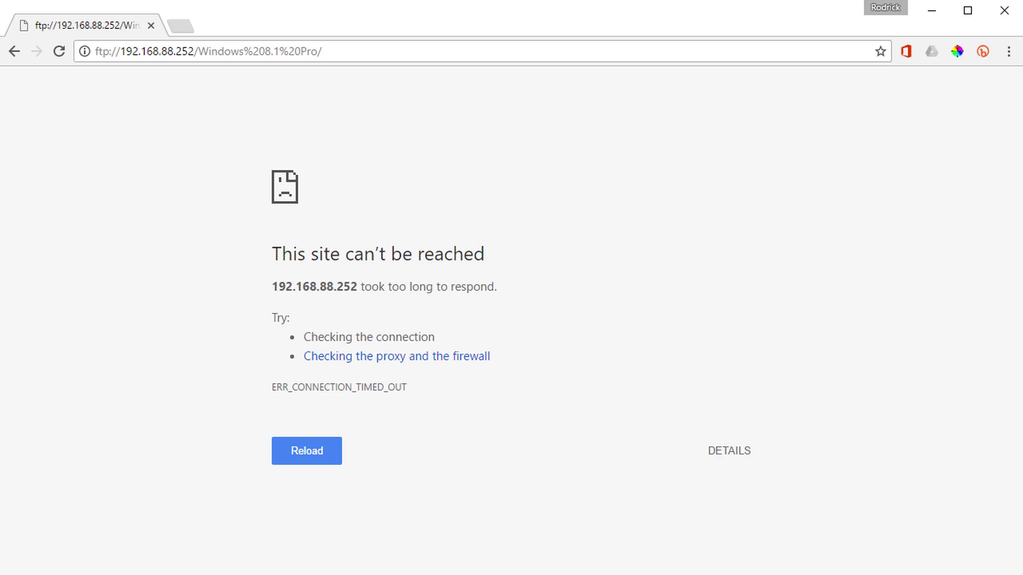
# Step: Reload the 192.168.88.252 FTP page, see it time out, and return to WinBox
pyautogui.click(58, 50)
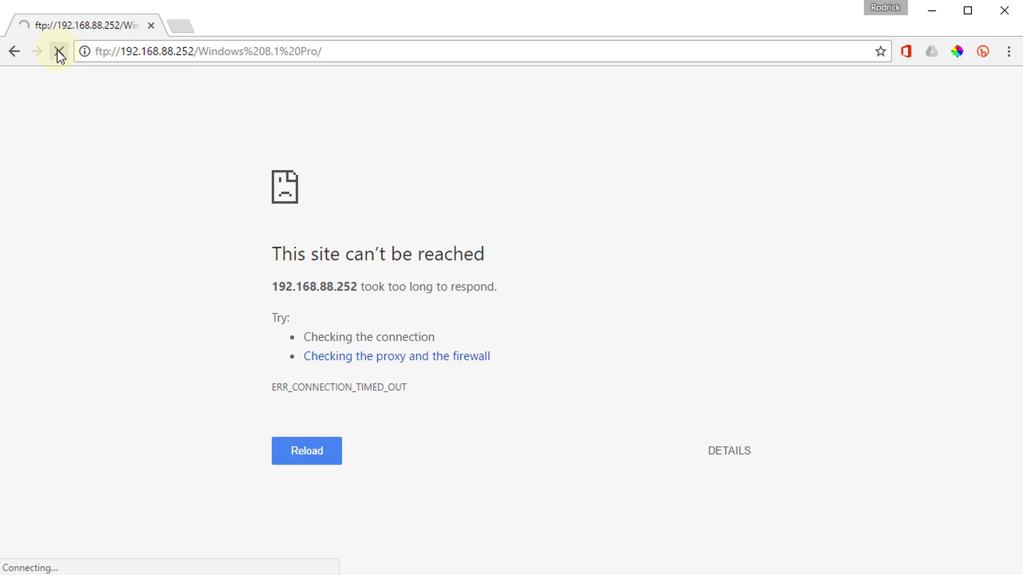
pyautogui.moveTo(398, 574)
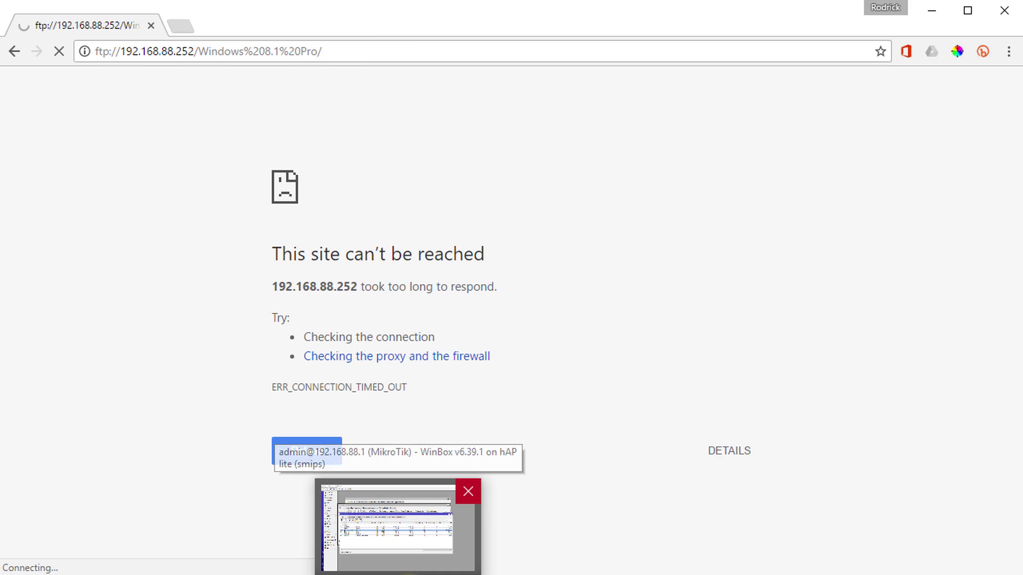
pyautogui.click(396, 514)
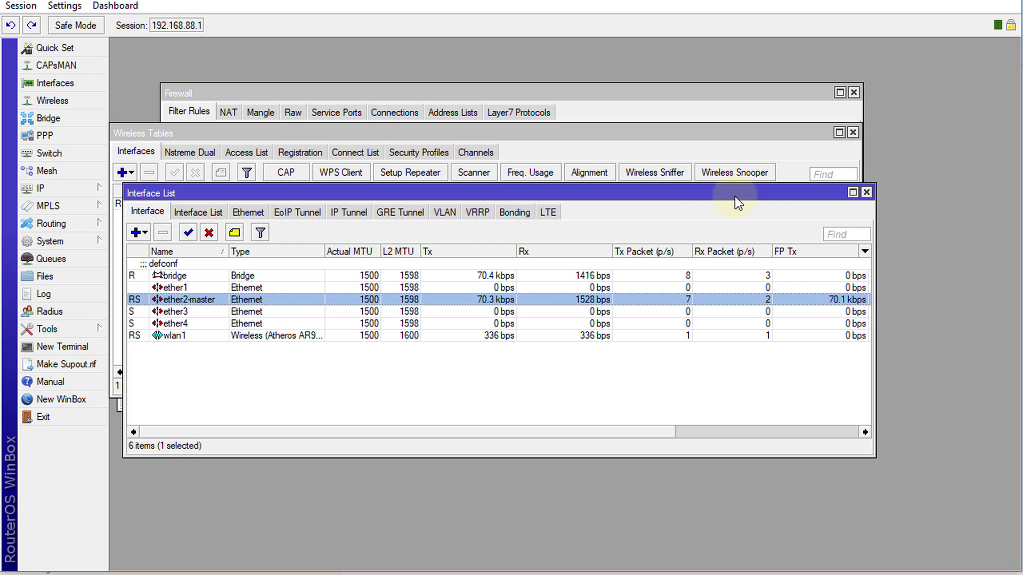
# Step: Bring the Firewall filter rules forward to see Client isolation's 69 rejected packets
pyautogui.click(685, 113)
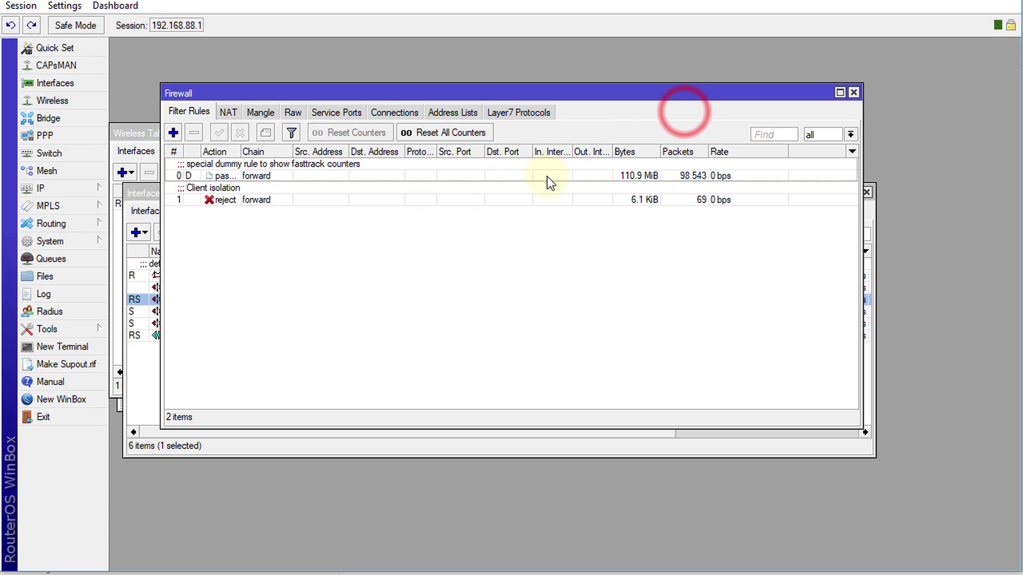